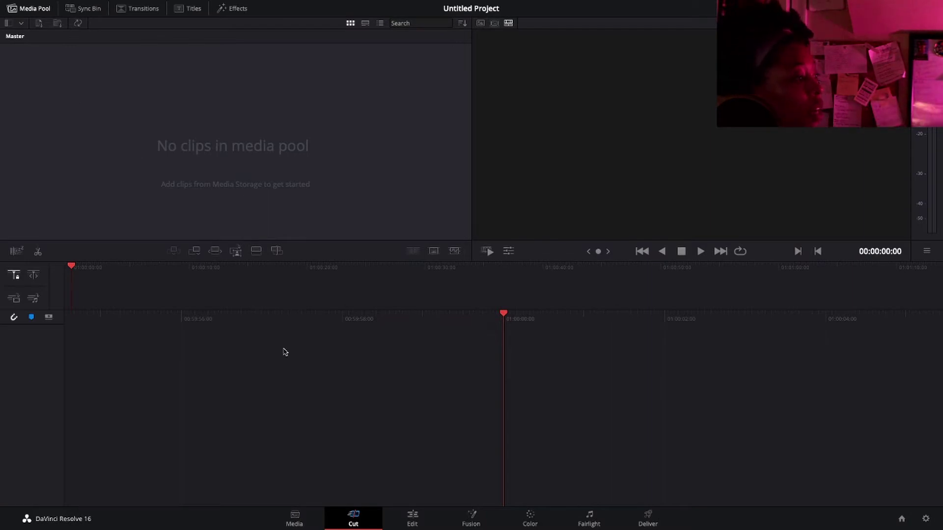
Switch to the Media workspace and open the user's Downloads folder on Macintosh HD.
left_click(295, 520)
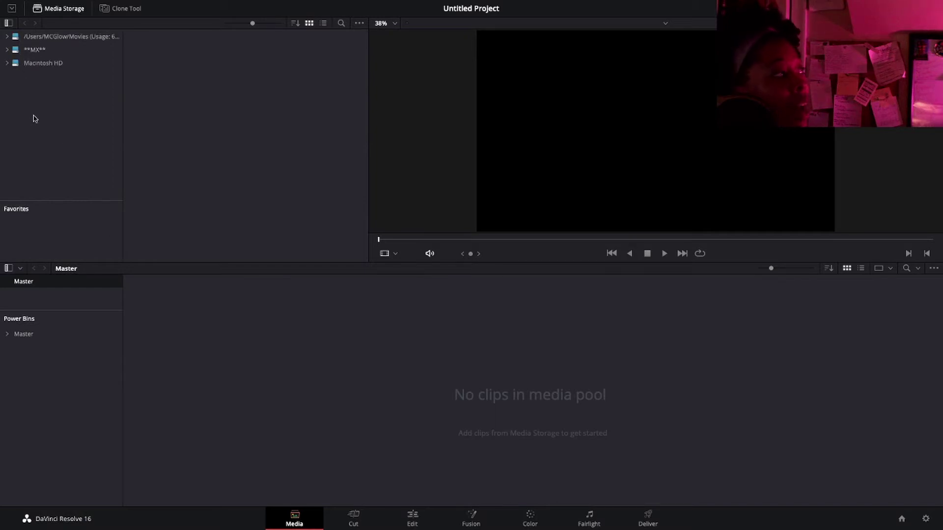
left_click(7, 64)
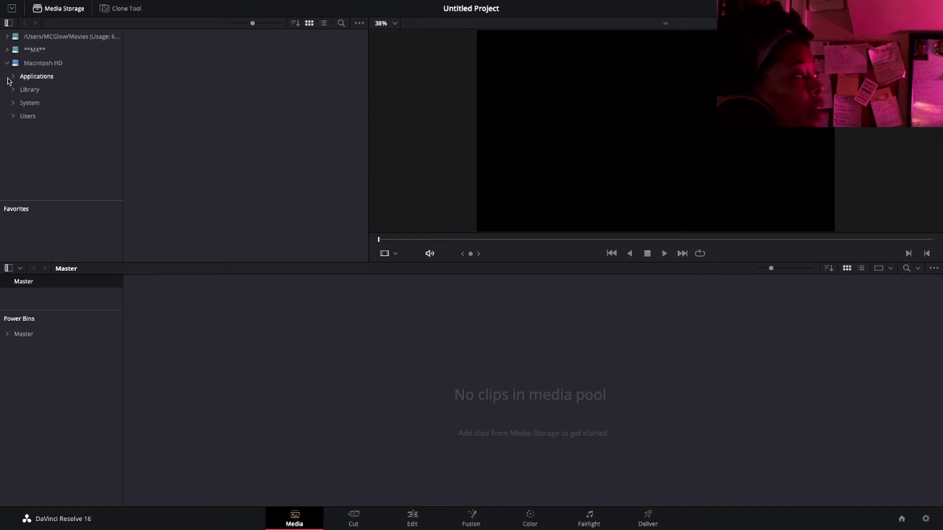
left_click(13, 116)
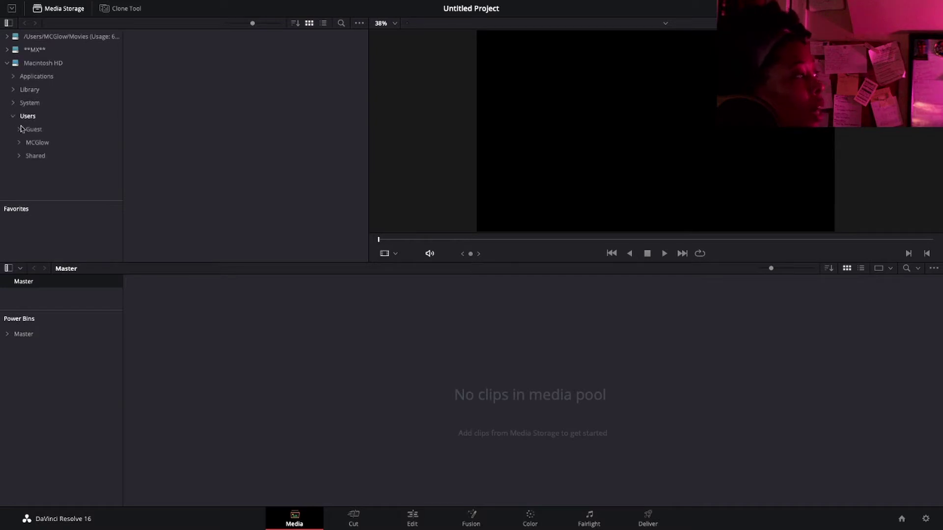
left_click(19, 143)
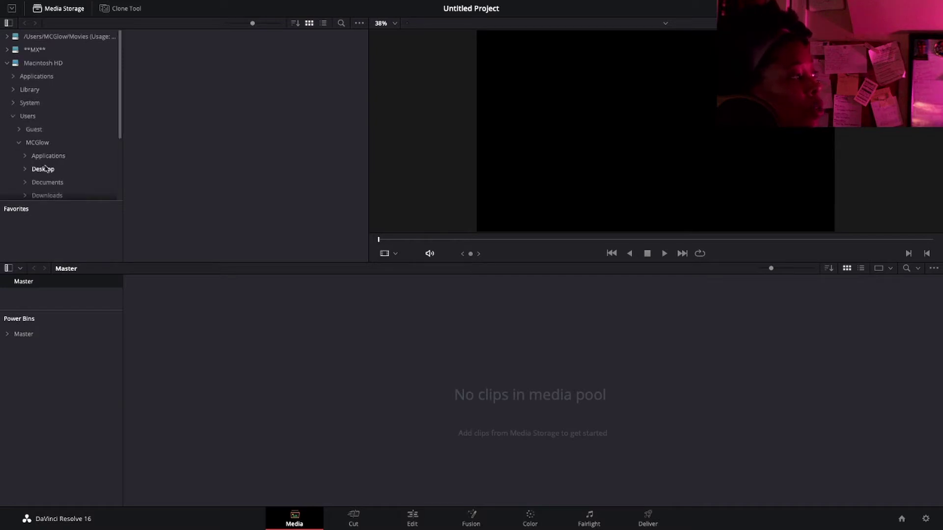
scroll(46, 169, "down", 2)
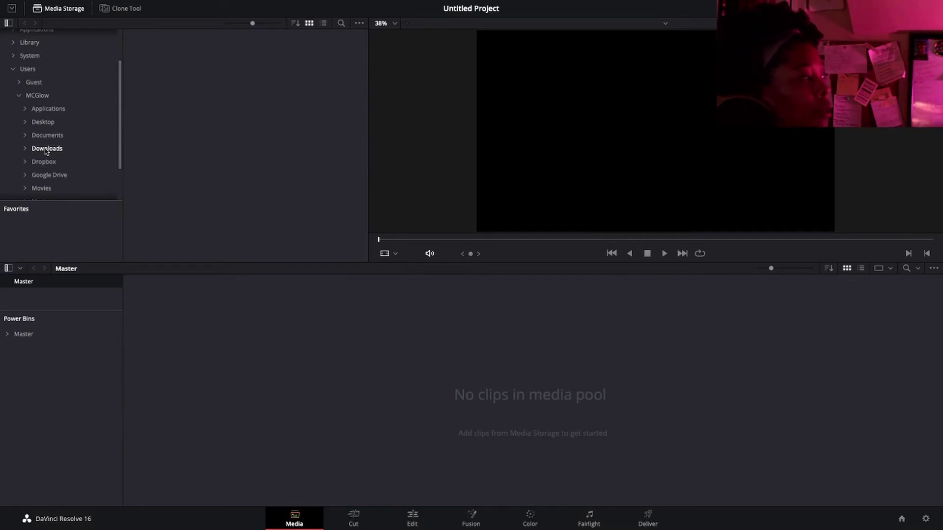
left_click(45, 150)
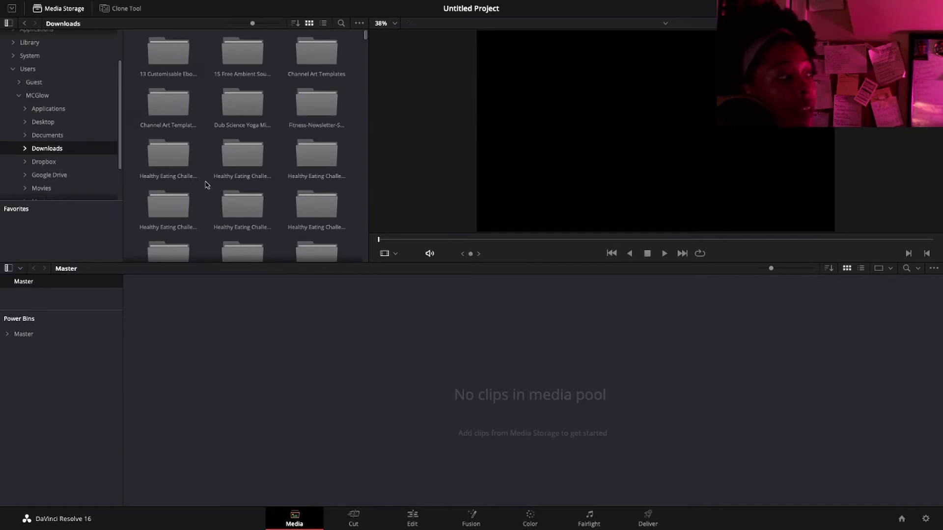
Import the Earth+Pulsing+Meditation video from Downloads into the media pool, changing the timeline frame rate and video format to match.
scroll(276, 175, "down", 10)
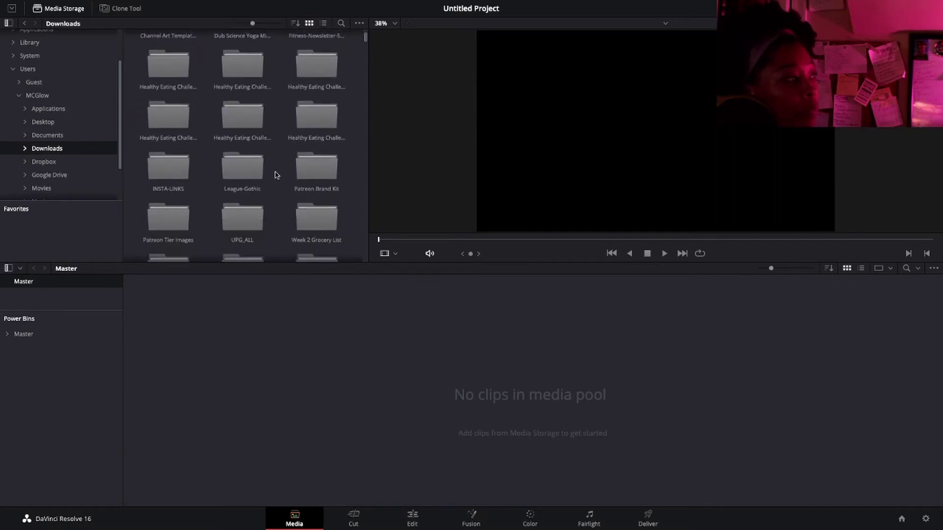
scroll(277, 175, "up", 5)
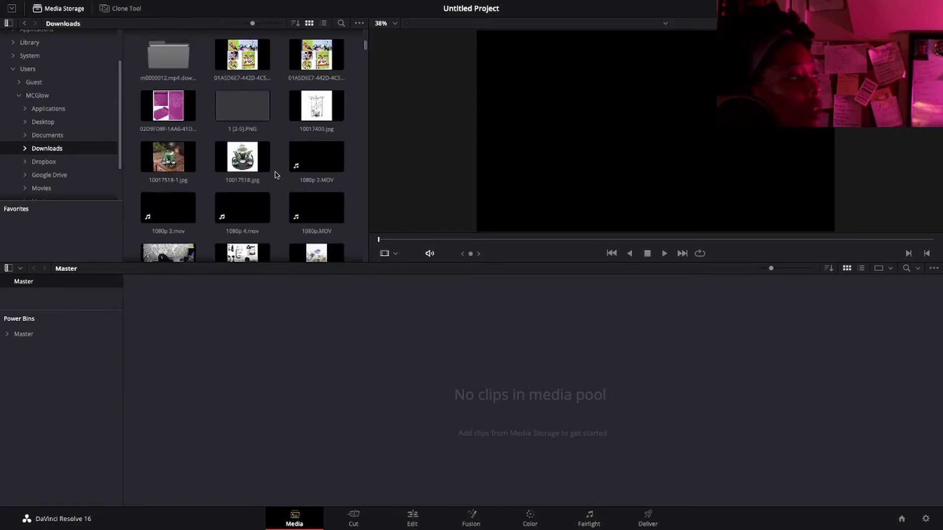
scroll(276, 175, "down", 3)
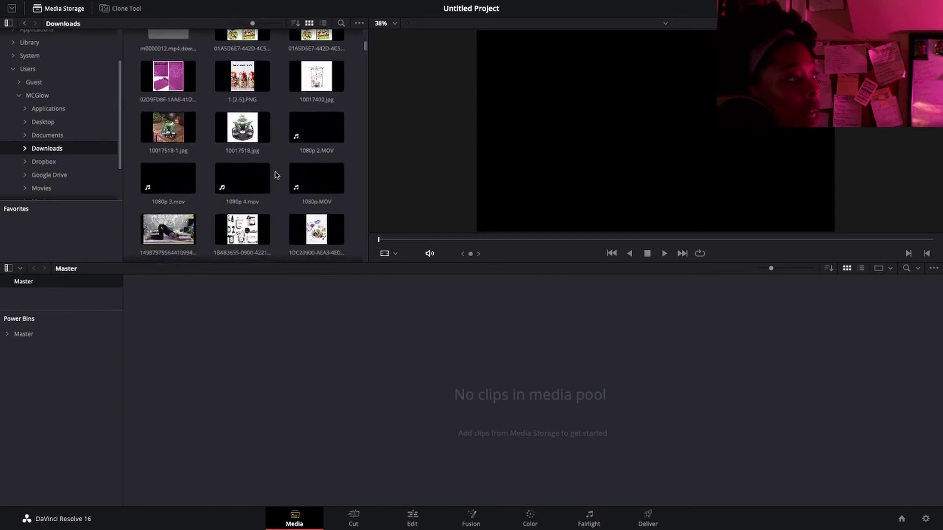
scroll(276, 175, "down", 2)
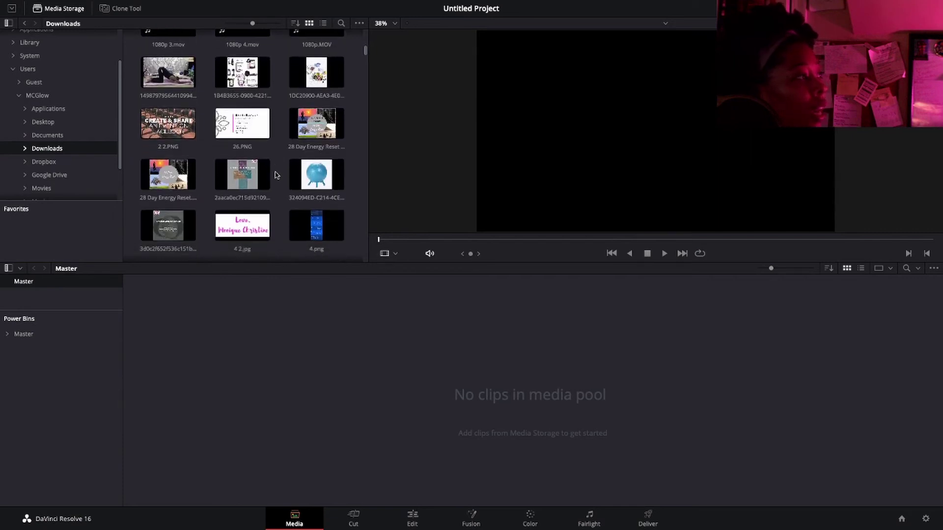
scroll(277, 175, "down", 1)
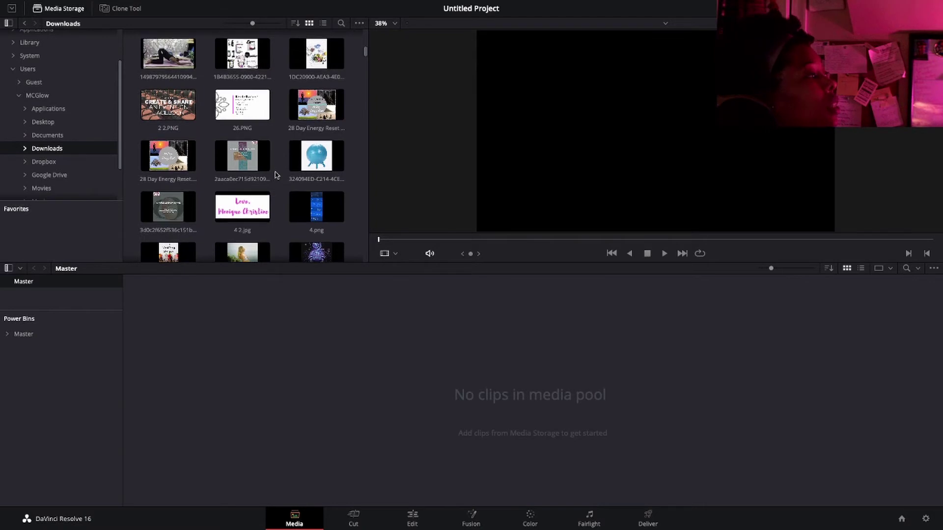
scroll(277, 175, "up", 5)
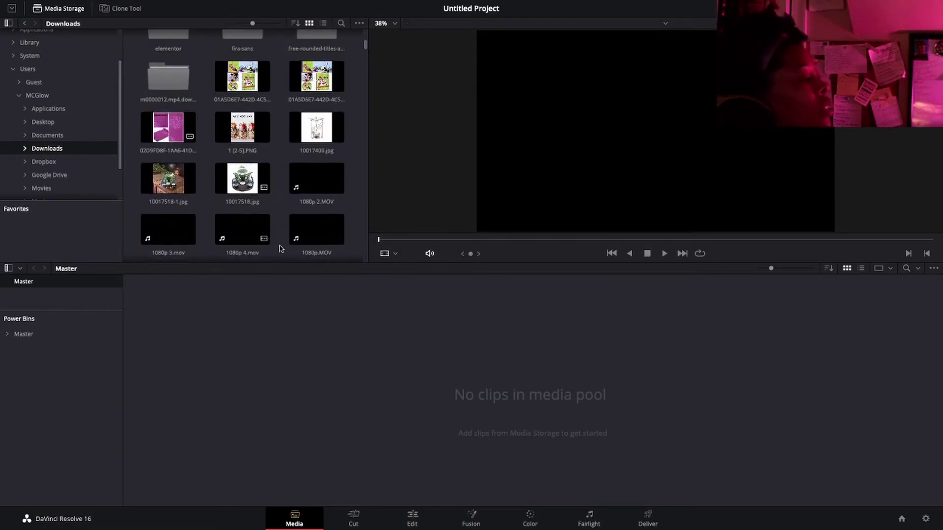
scroll(278, 248, "down", 10)
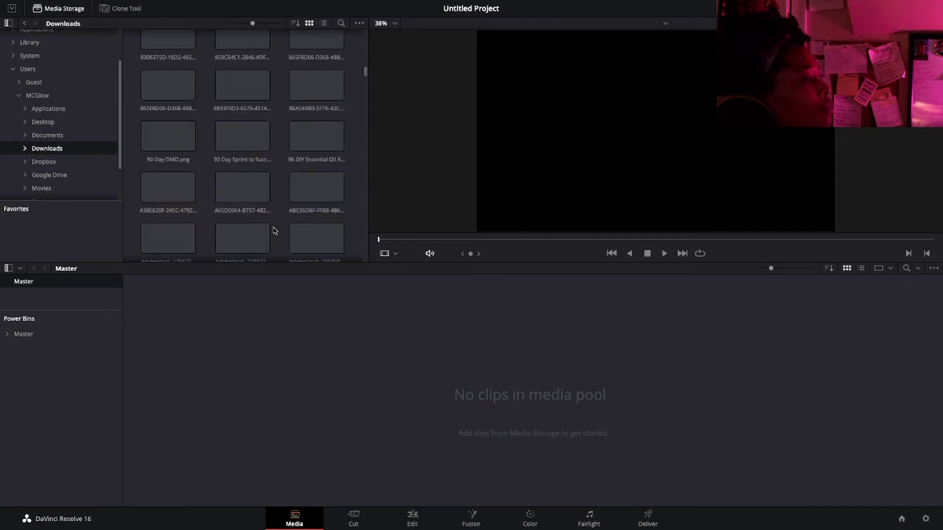
scroll(275, 230, "down", 12)
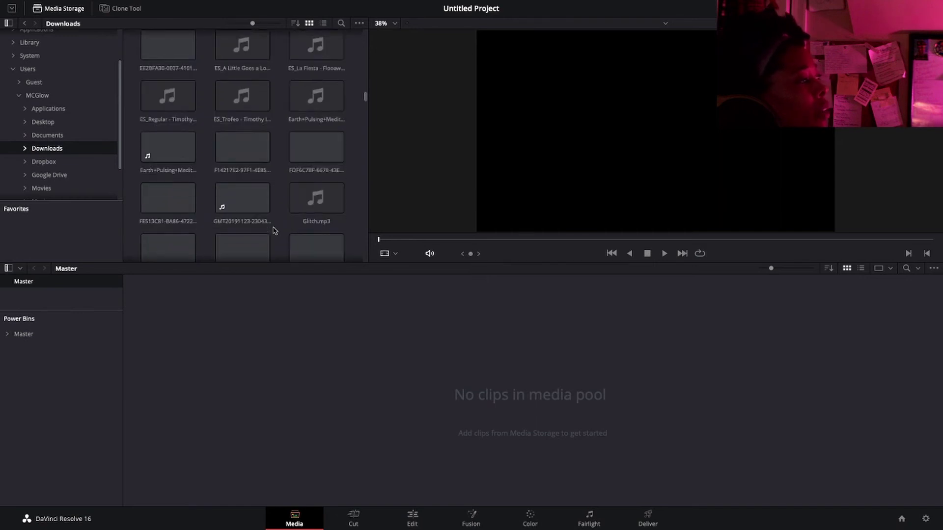
scroll(275, 231, "down", 3)
scroll(275, 231, "up", 4)
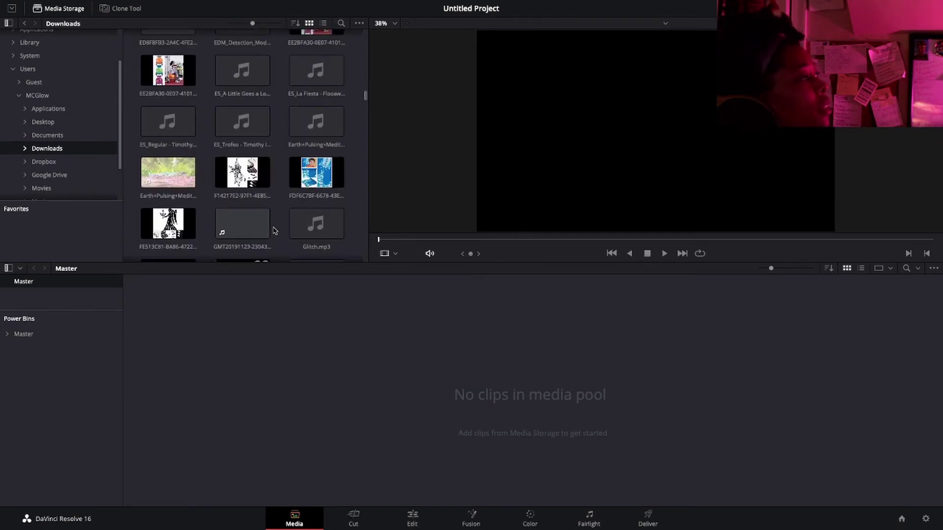
left_click(151, 180)
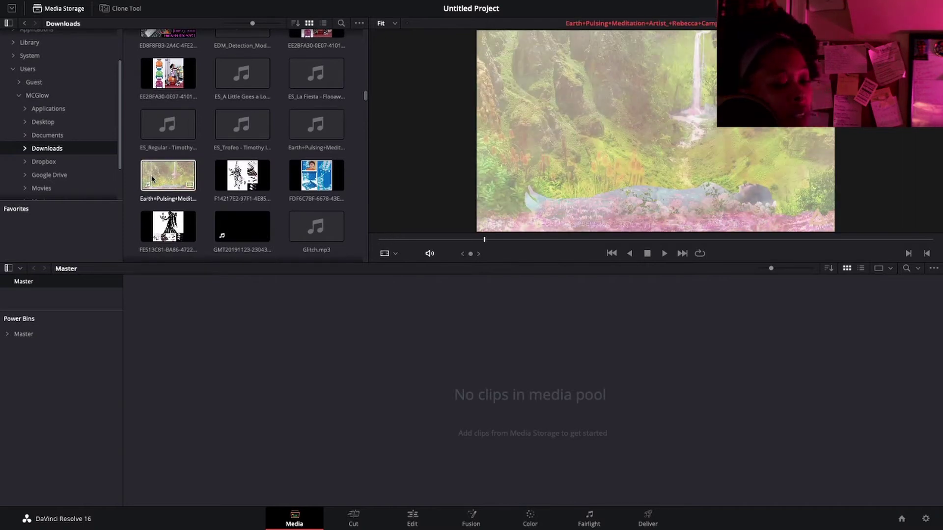
left_click_drag(151, 179, 184, 350)
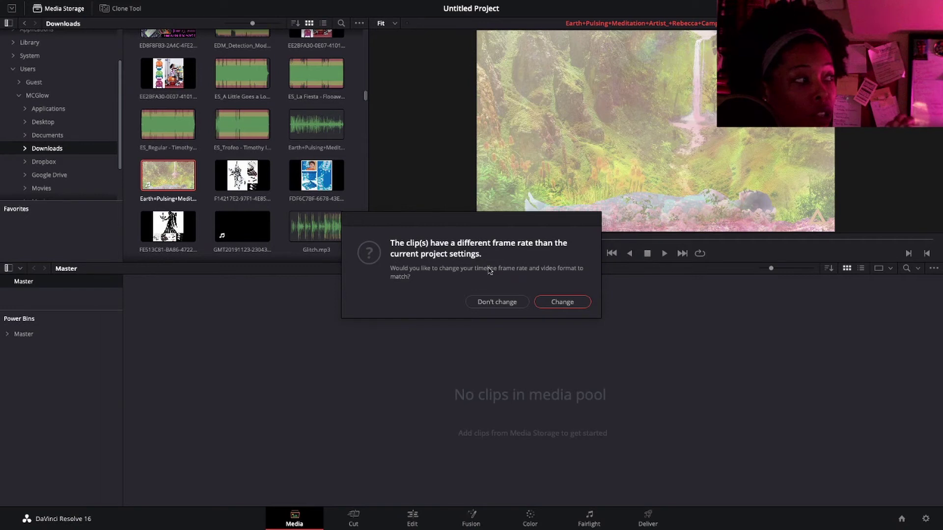
left_click(558, 304)
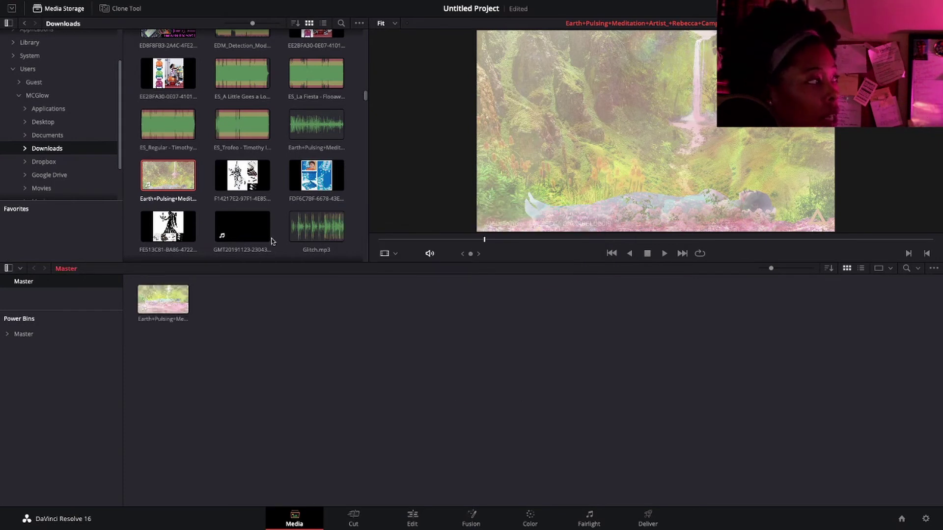
Add the blue rocket yoga mat image FDF6C7BF-6678 from Downloads to the media pool.
scroll(278, 201, "up", 2)
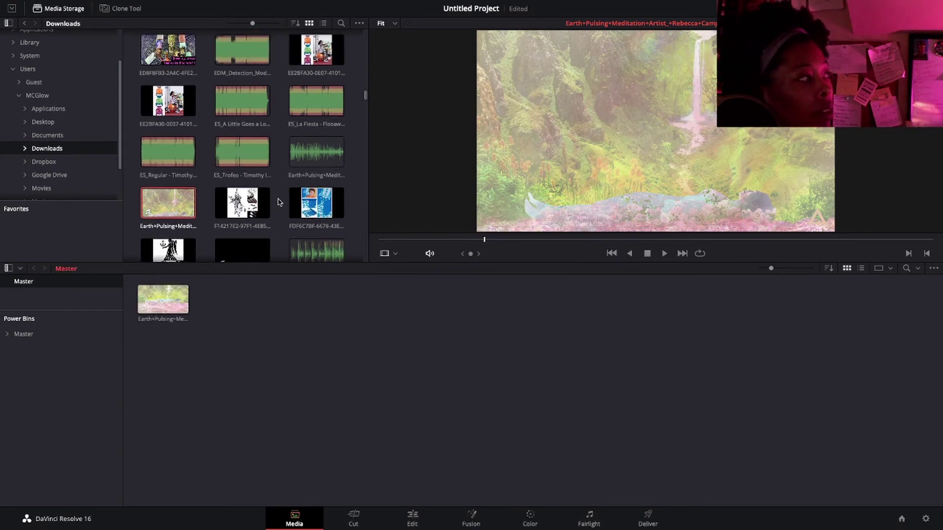
scroll(278, 201, "up", 3)
scroll(299, 199, "down", 4)
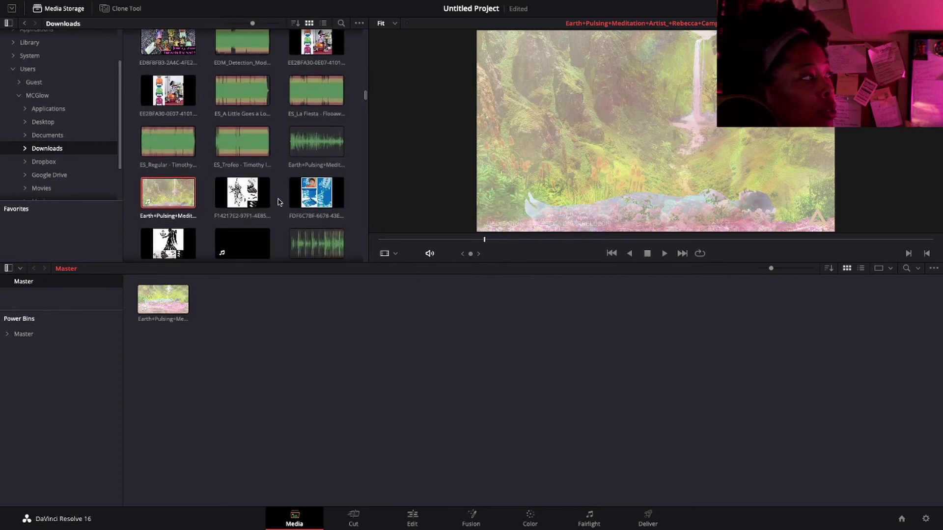
left_click(322, 195)
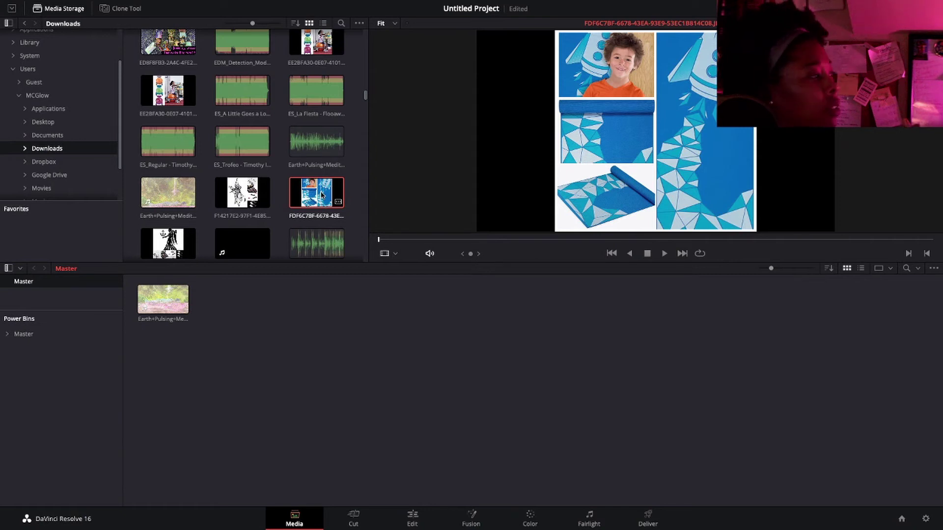
left_click_drag(321, 195, 290, 340)
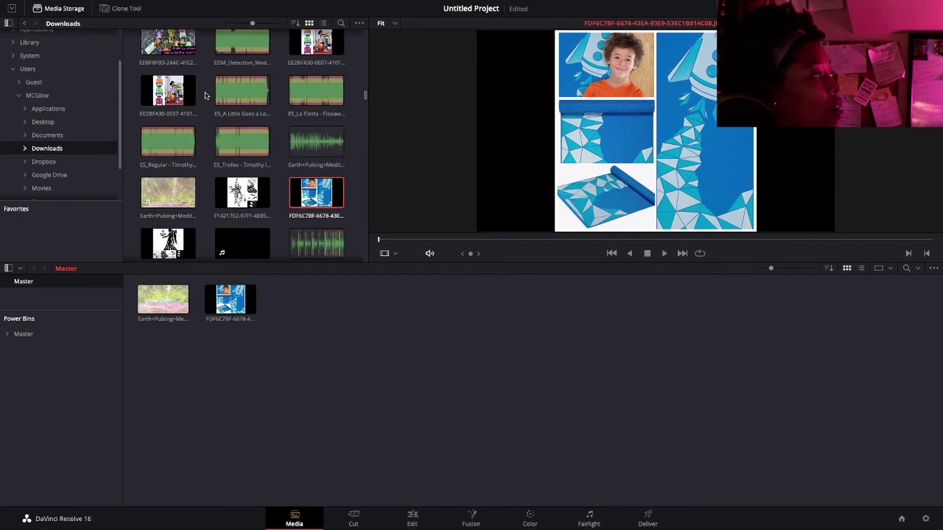
Add Caterpillar.png from Downloads to the media pool and select it there.
scroll(204, 97, "up", 3)
scroll(204, 97, "up", 5)
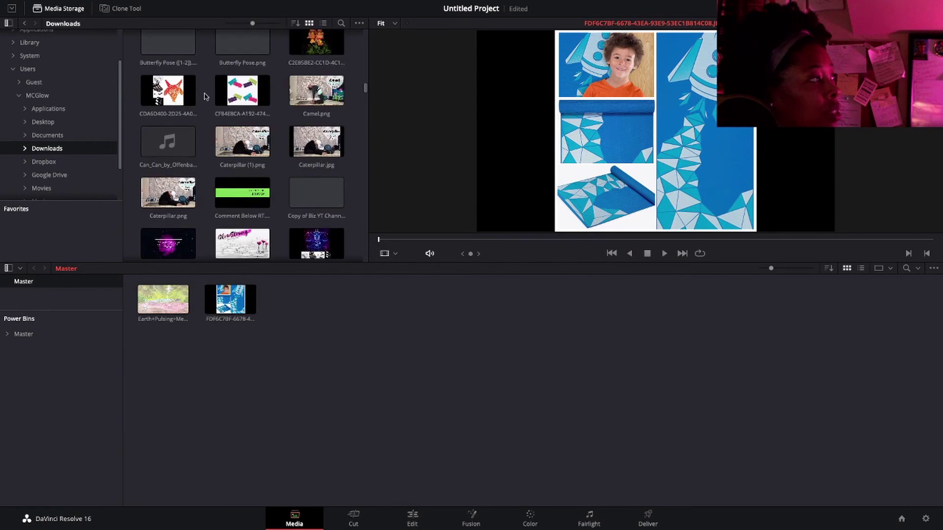
left_click(160, 199)
left_click_drag(160, 199, 323, 309)
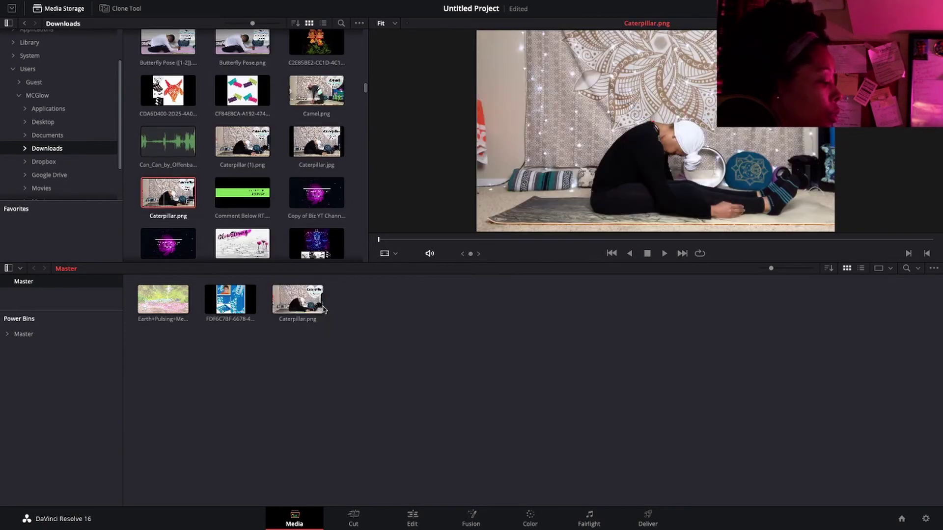
left_click(302, 302)
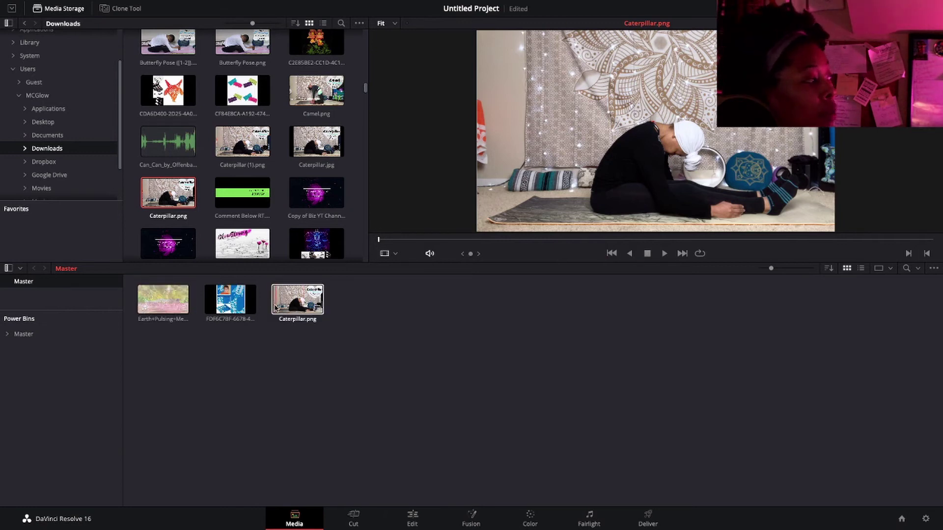
In the Cut workspace, start a timeline with the Earth+Pulsing video and insert Caterpillar.png in front of it.
left_click(354, 516)
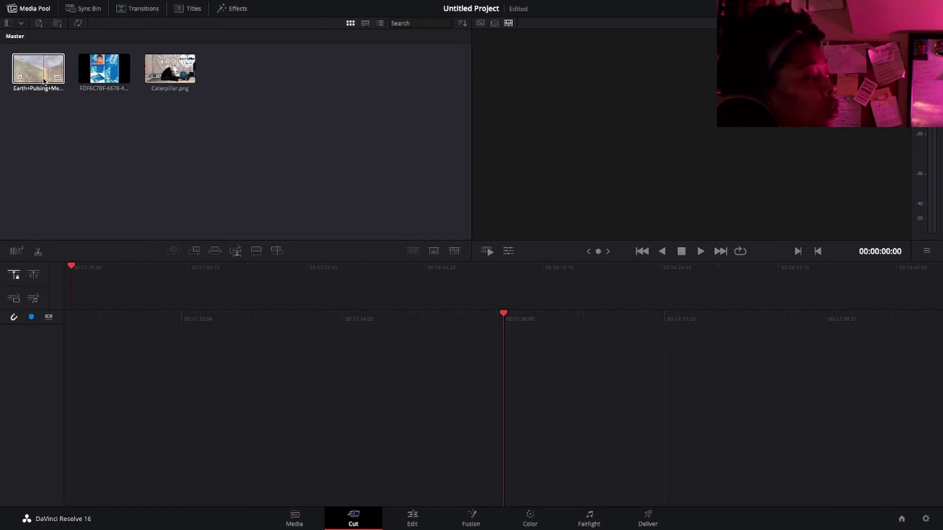
left_click_drag(44, 82, 126, 319)
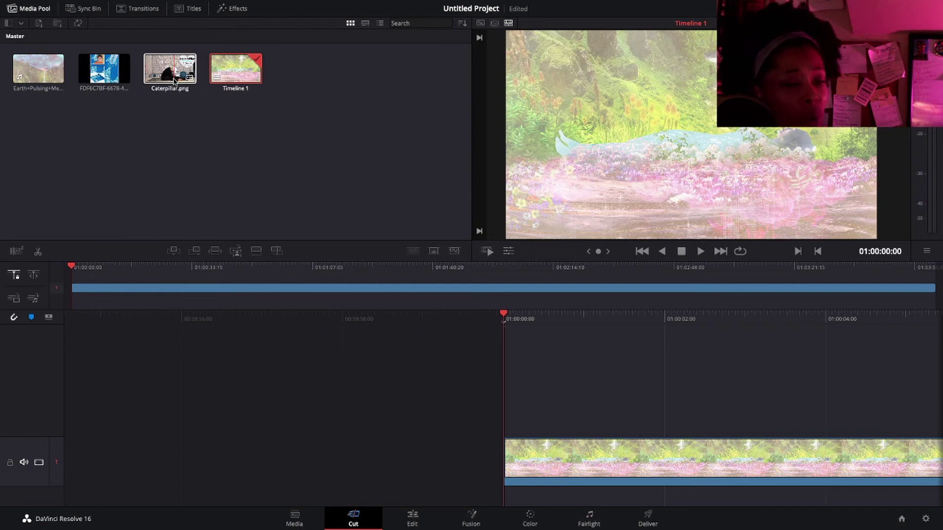
left_click_drag(174, 81, 506, 463)
Append the blue yoga mat image to the end of the timeline, directly after the Earth+Pulsing video.
scroll(507, 462, "right", 5)
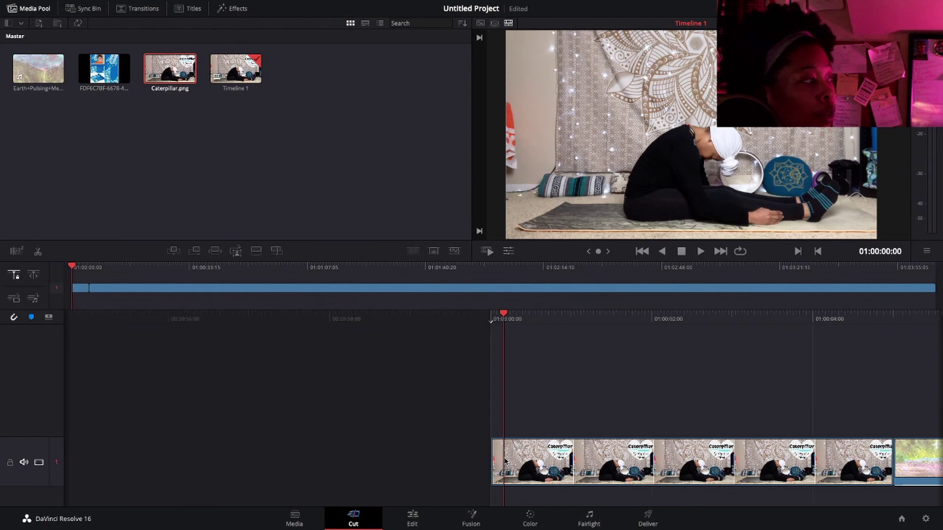
scroll(506, 462, "right", 6)
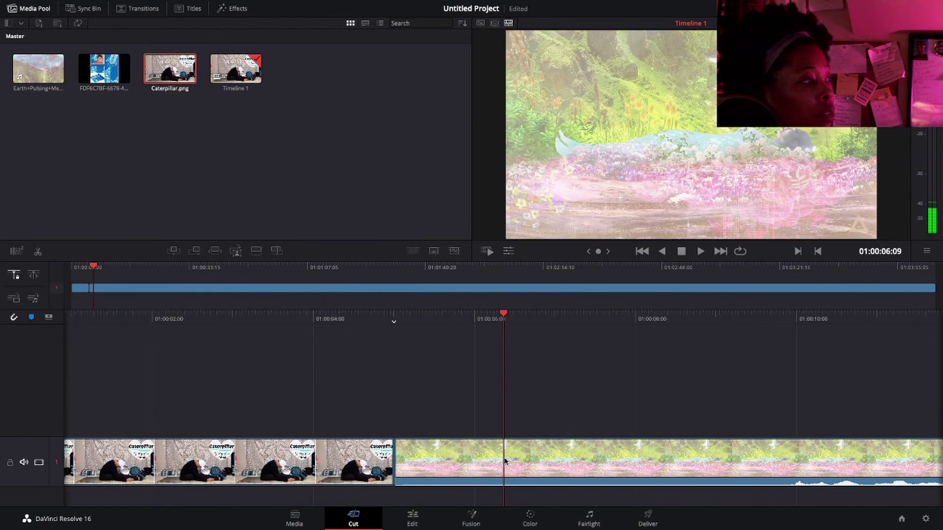
scroll(506, 462, "right", 6)
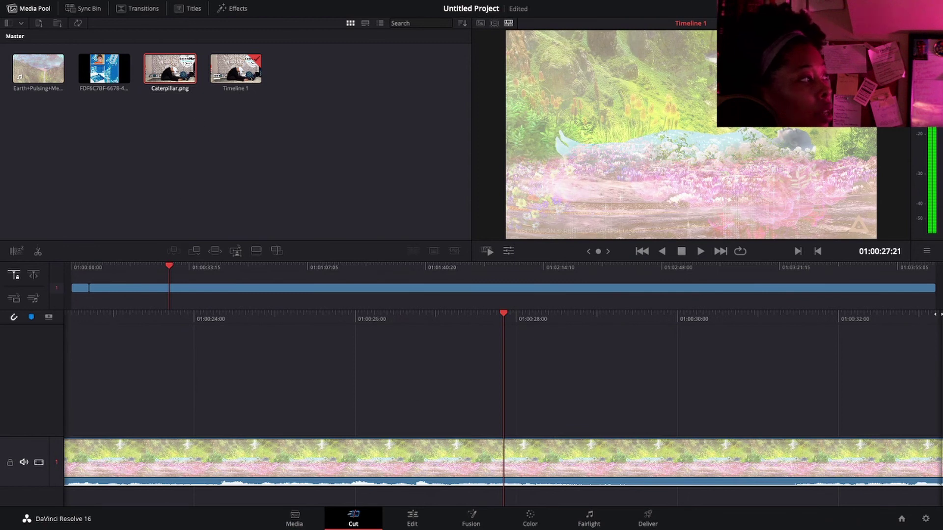
left_click(932, 273)
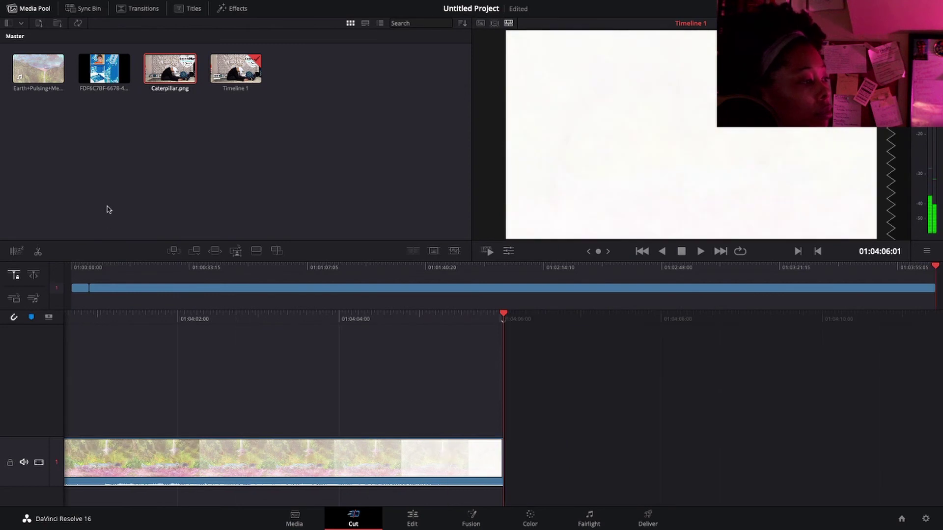
left_click(191, 81)
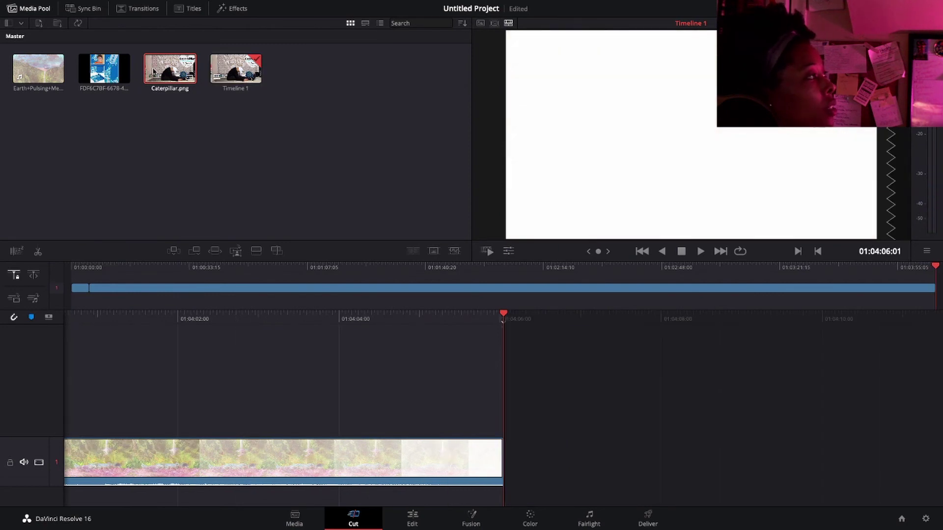
left_click_drag(104, 76, 723, 472)
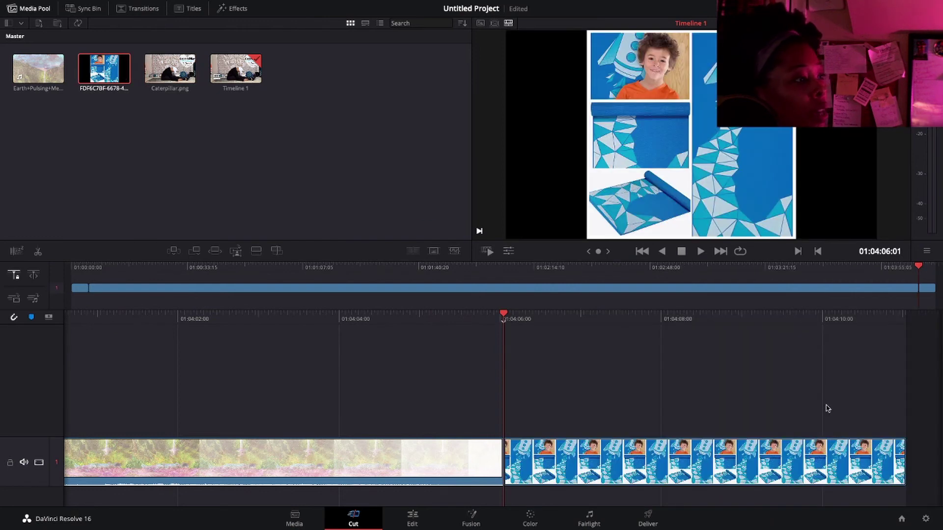
Extend the yoga mat image clip's end to 01:04:12:19 and trim it back to 01:04:10:12.
scroll(824, 409, "down", 3)
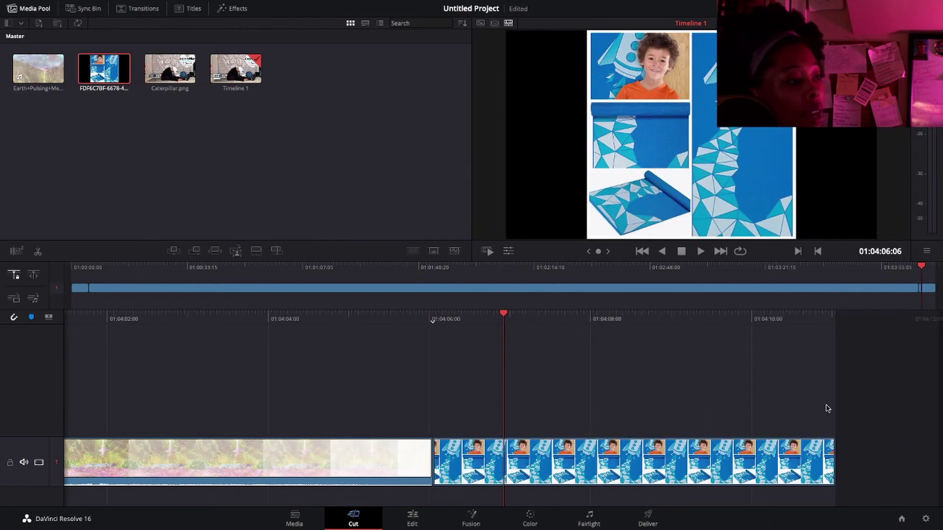
left_click(804, 461)
left_click_drag(805, 461, 939, 456)
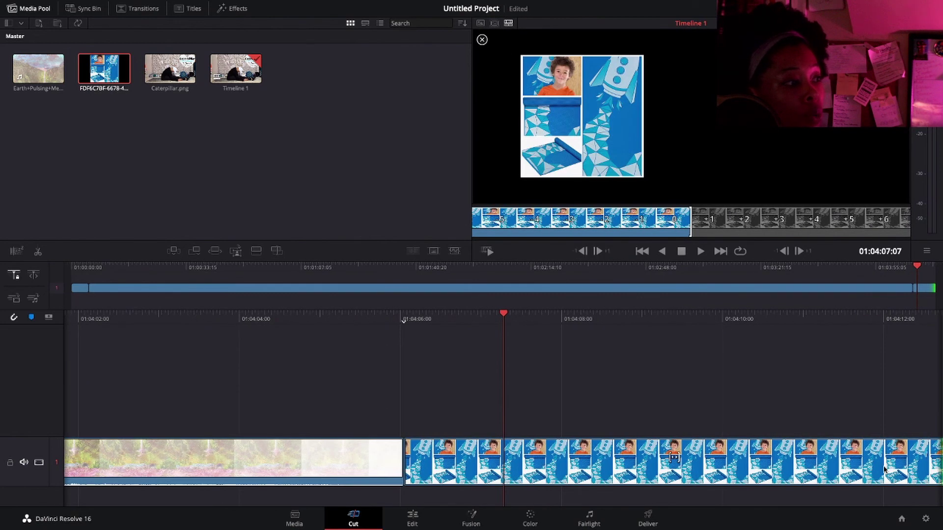
scroll(884, 470, "right", 9)
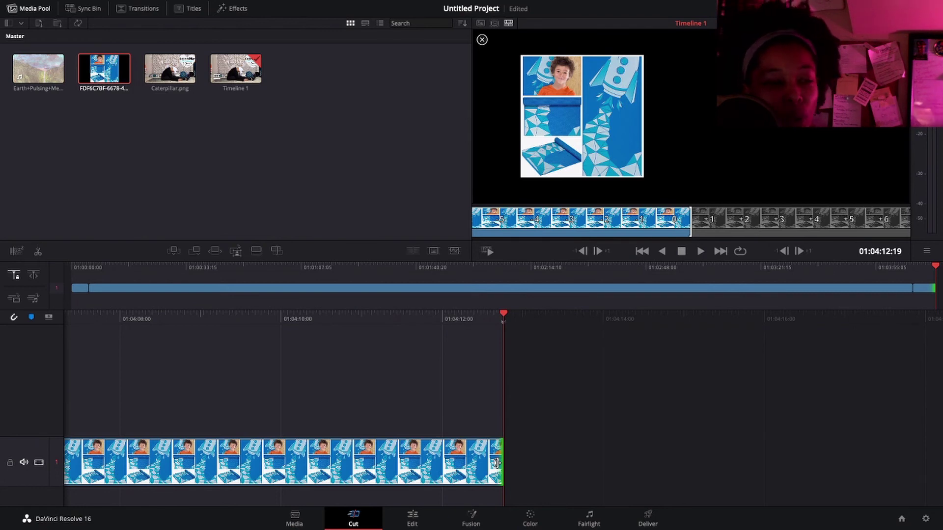
left_click_drag(497, 462, 313, 479)
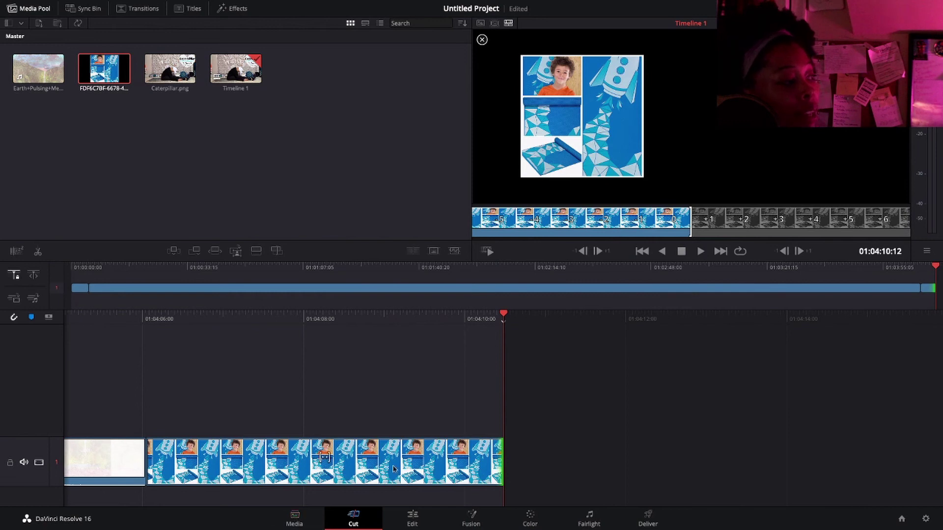
Review the folders available in media storage and return to the timeline in the Cut workspace.
left_click(306, 524)
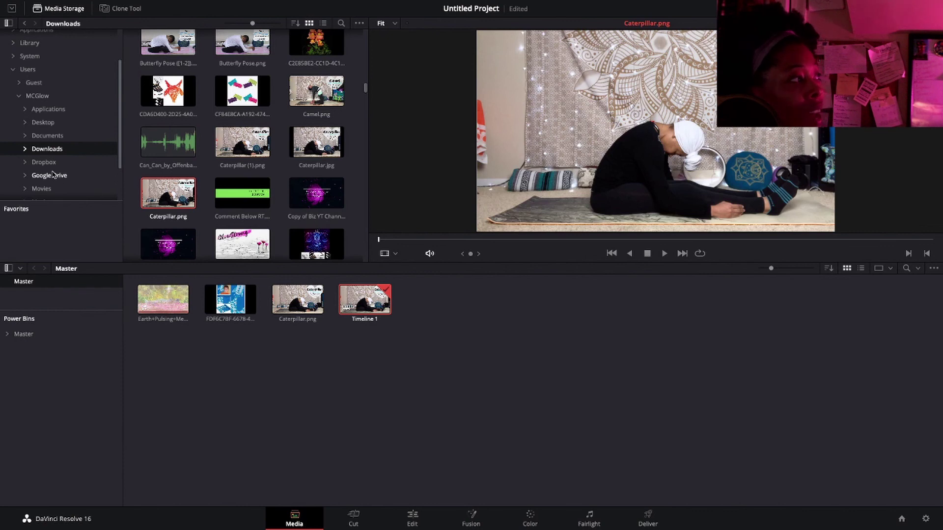
scroll(53, 174, "down", 3)
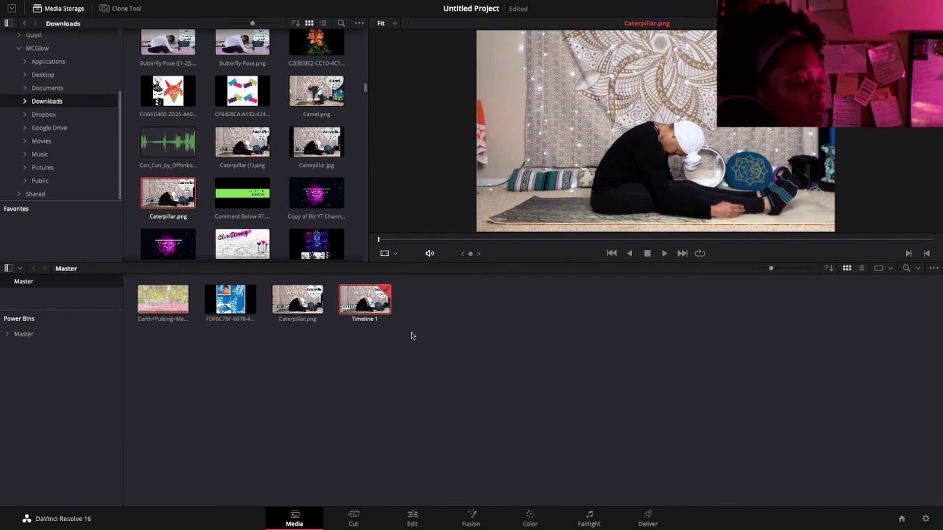
left_click(354, 521)
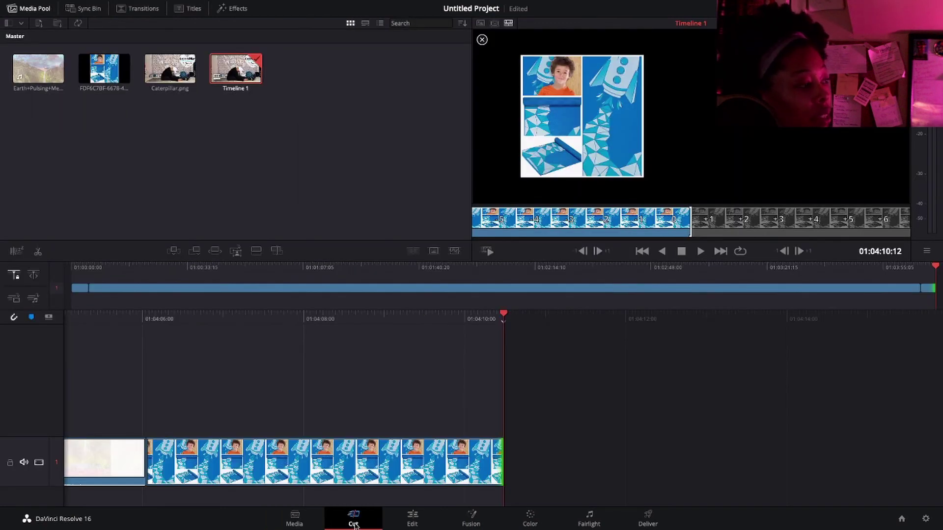